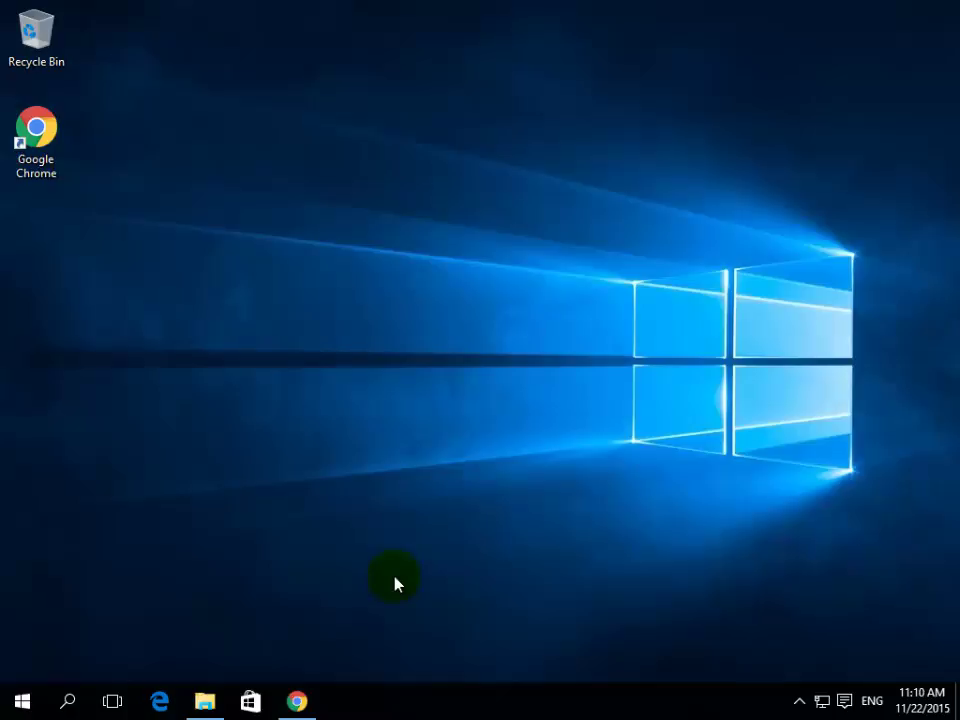
# Switch to Chrome, read the nongit.com article on showing This PC on the Windows 10 desktop, and minimize the browser
pyautogui.click(296, 702)
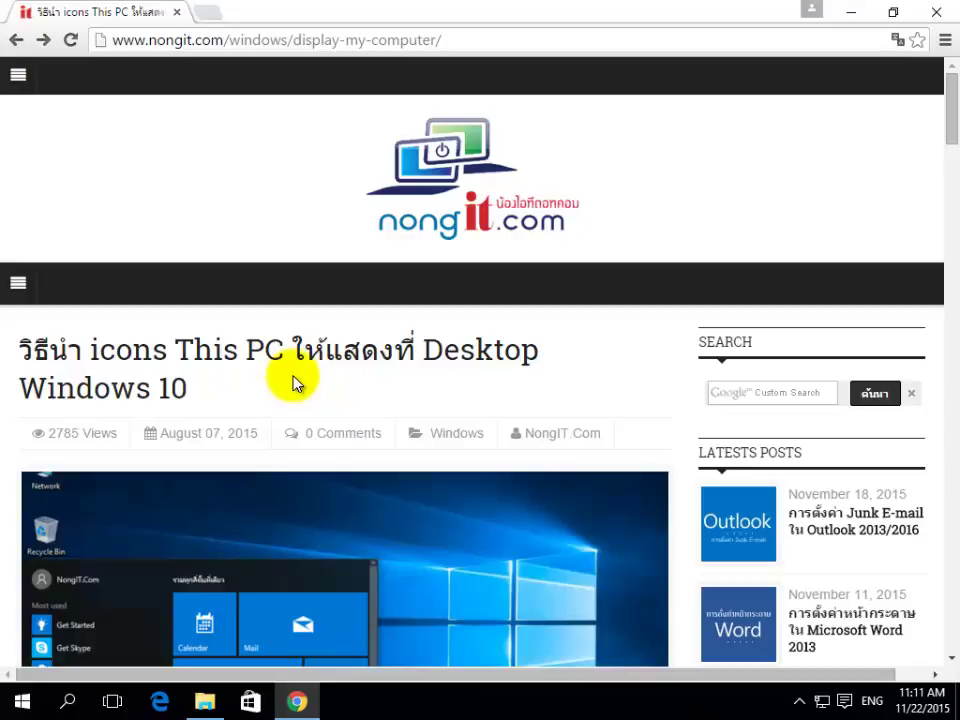
pyautogui.scroll(-6, 364, 343)
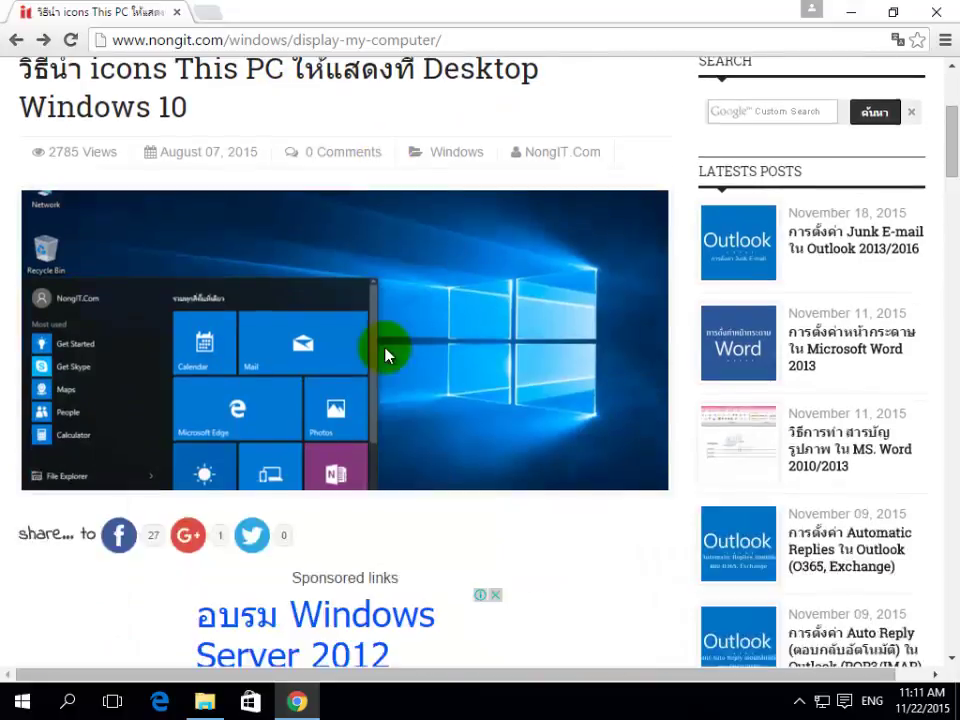
pyautogui.scroll(-3, 510, 362)
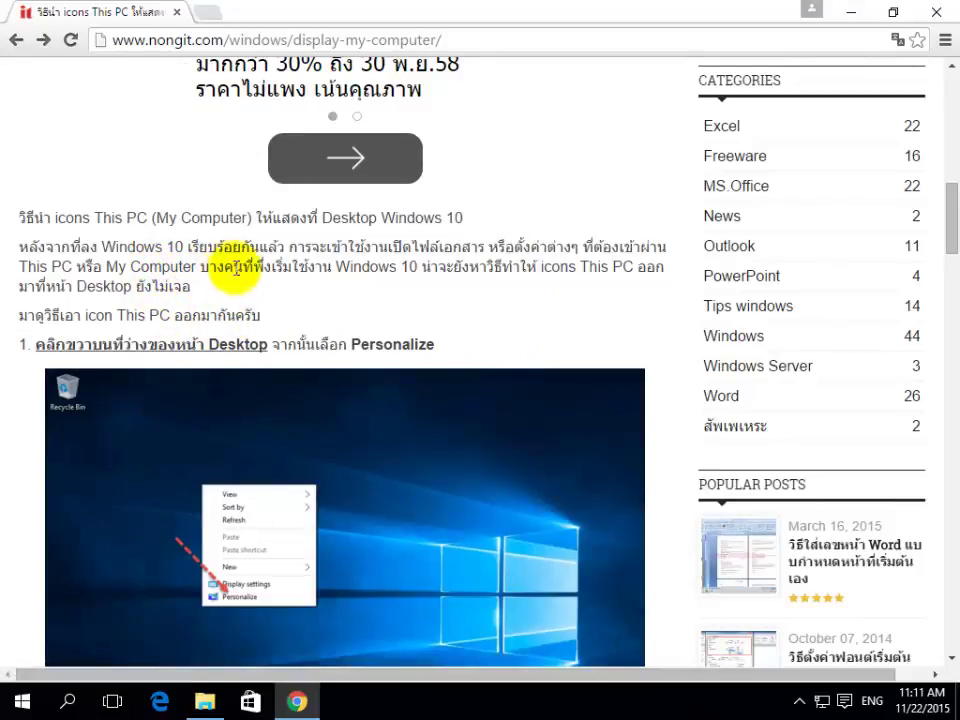
pyautogui.click(858, 18)
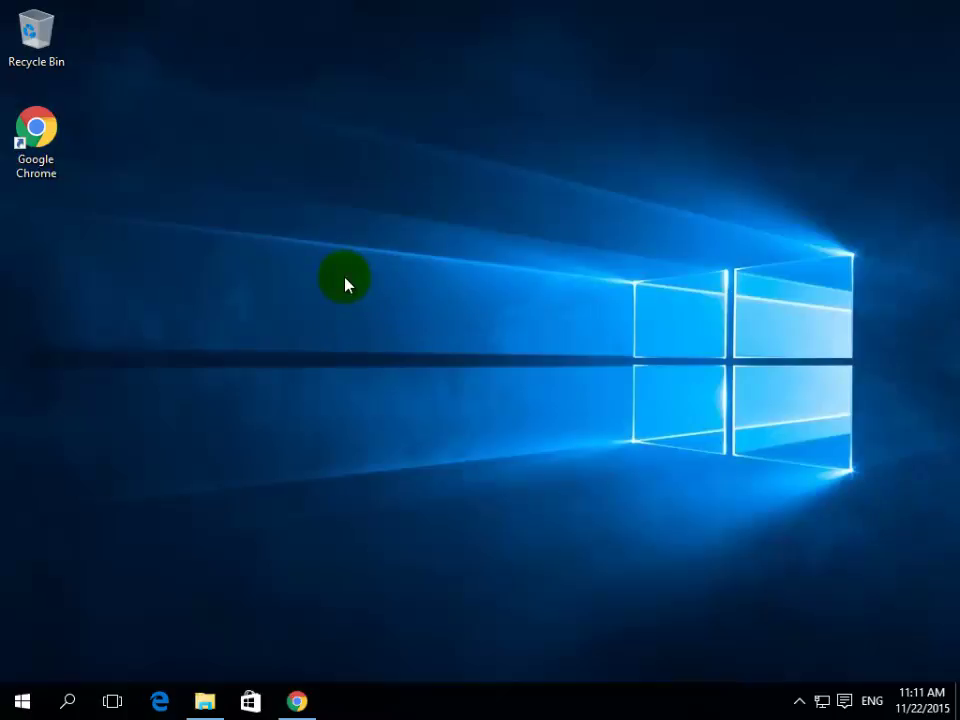
pyautogui.rightClick(336, 278)
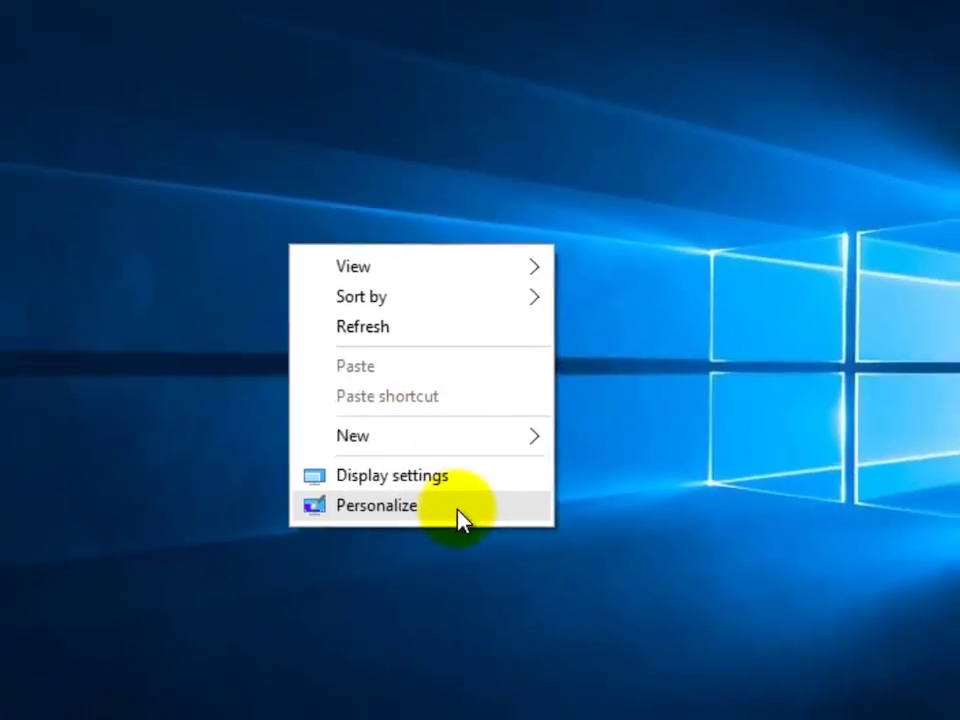
pyautogui.click(459, 518)
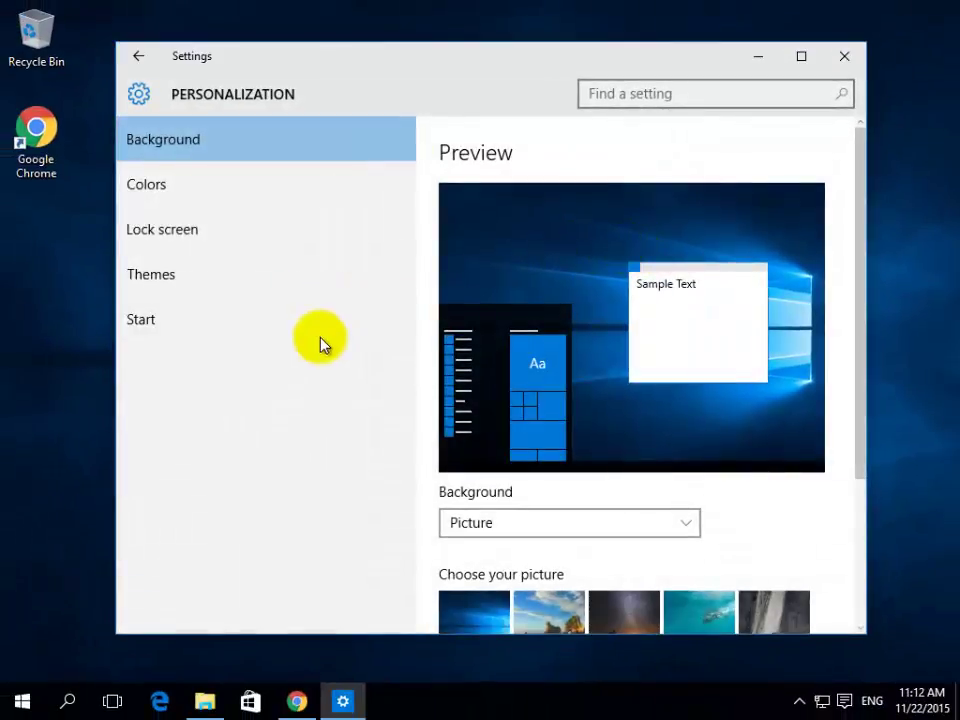
pyautogui.click(272, 279)
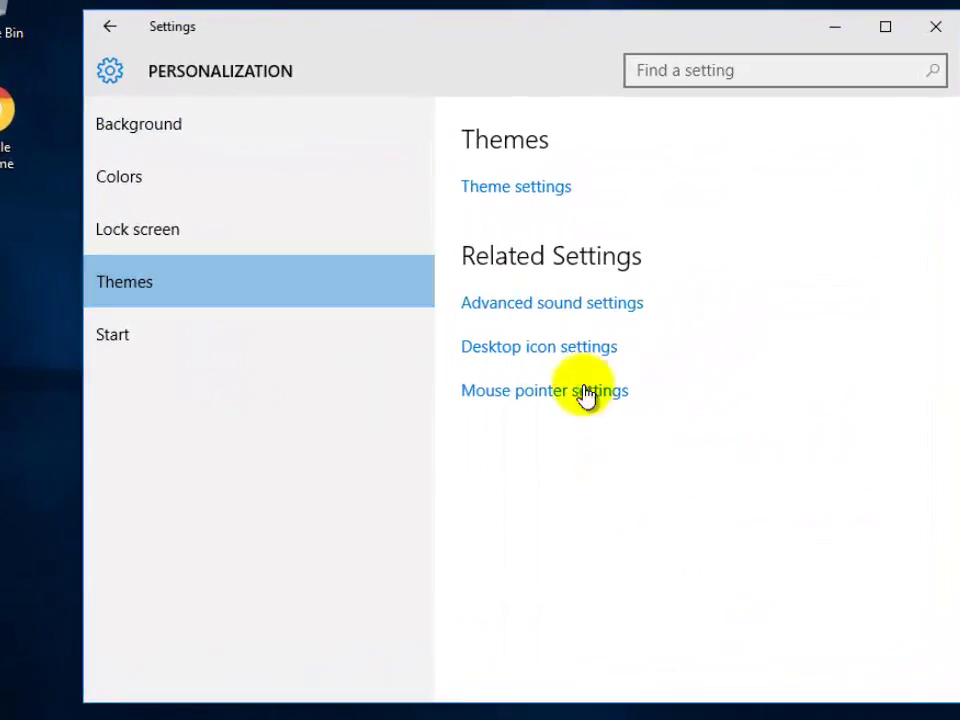
pyautogui.click(550, 347)
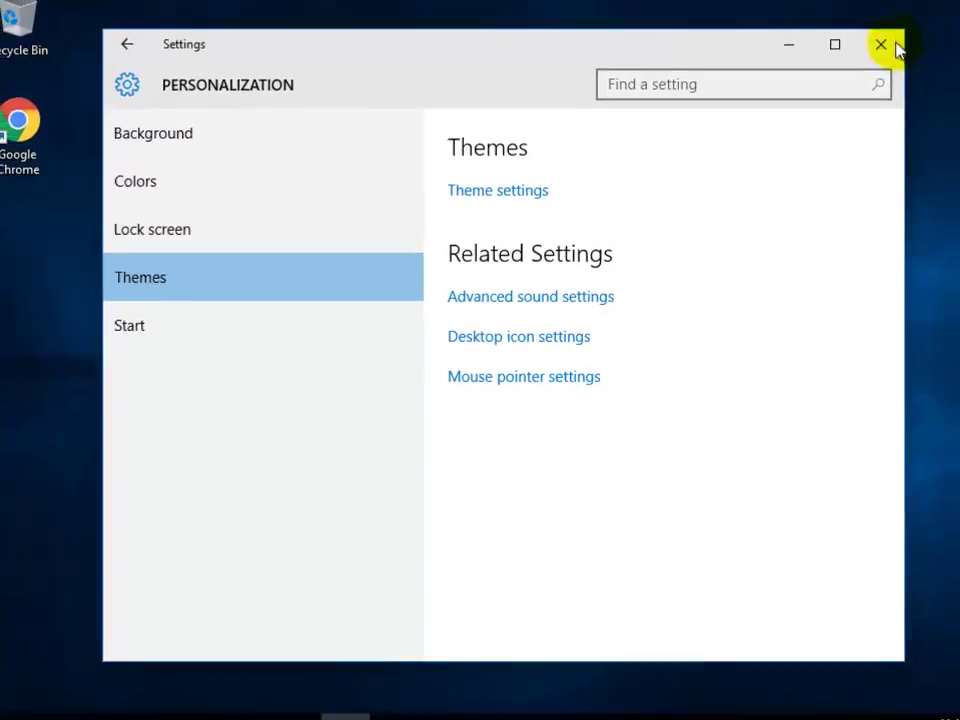
pyautogui.click(927, 29)
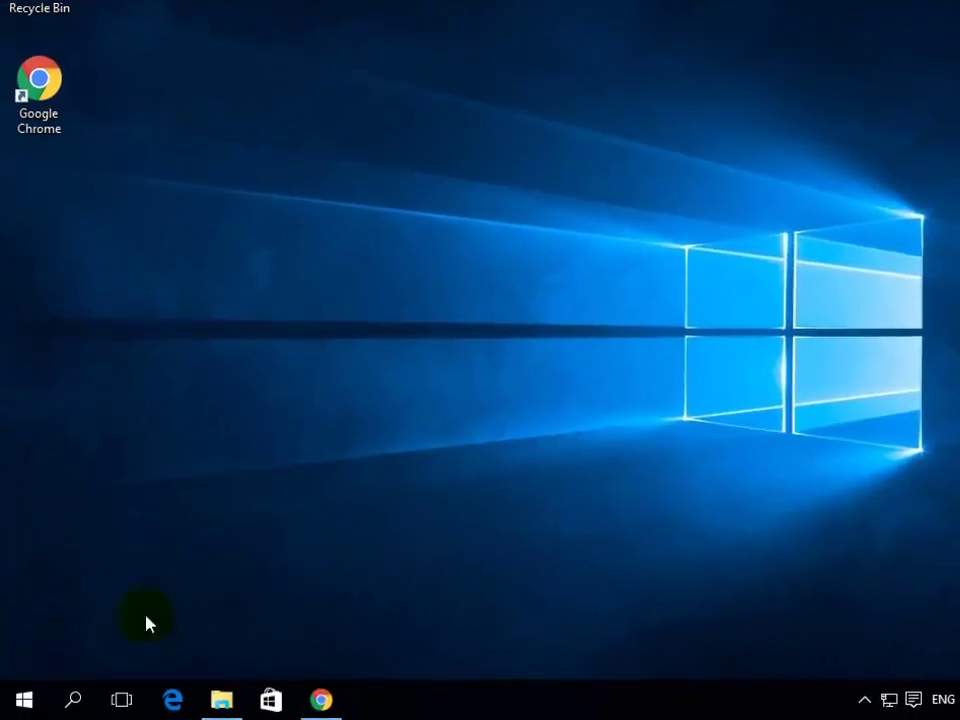
# Open the desktop icon settings from the Themes page of the Windows Personalization settings
pyautogui.click(31, 707)
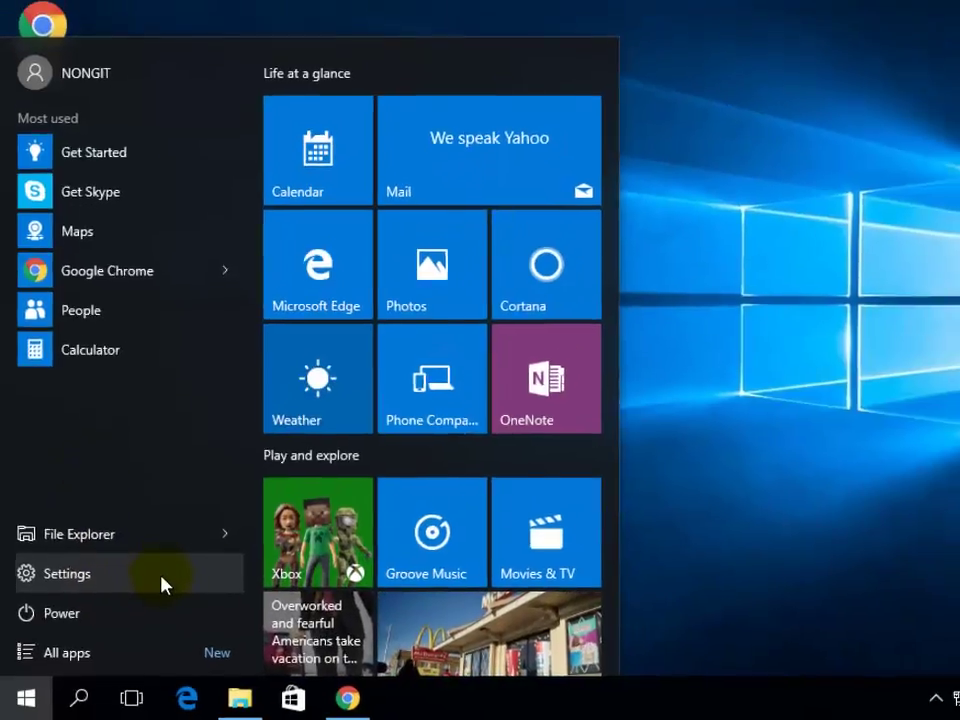
pyautogui.click(157, 578)
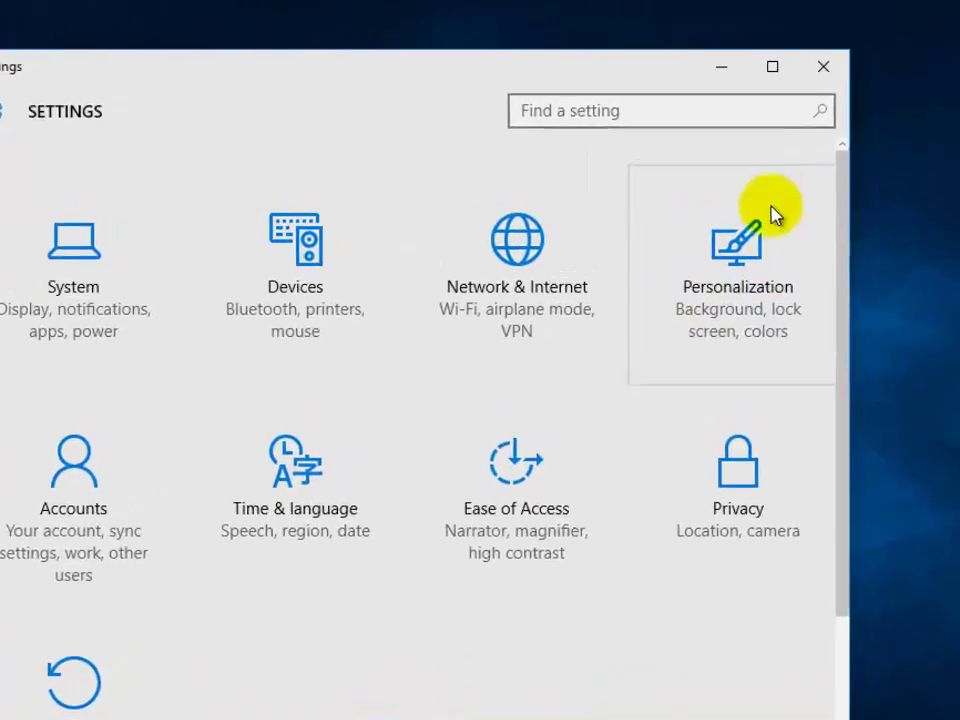
pyautogui.click(752, 338)
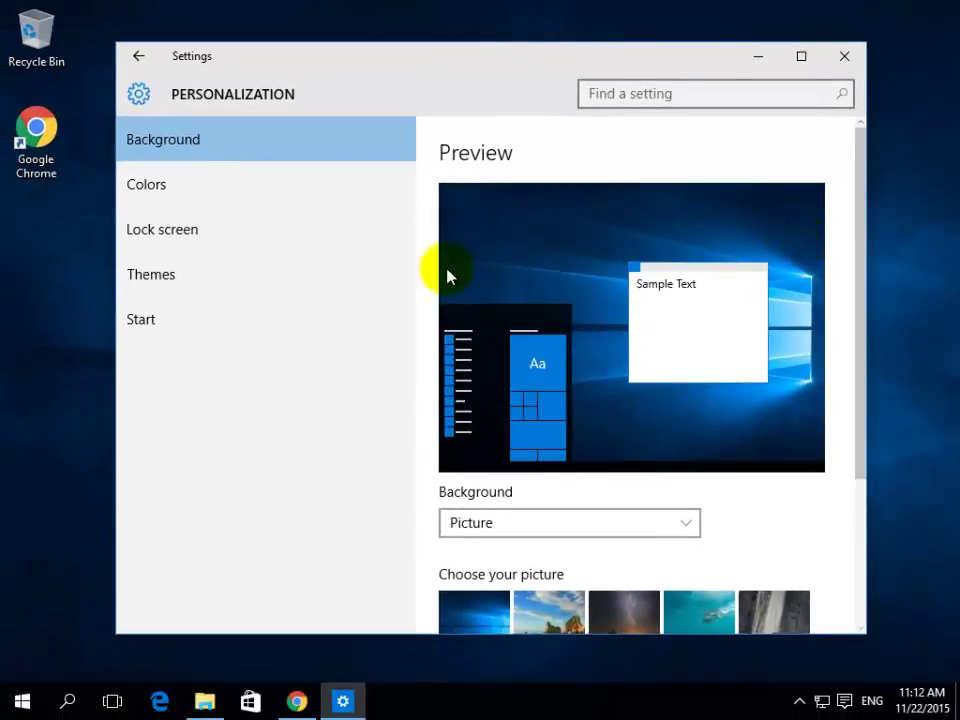
pyautogui.click(198, 283)
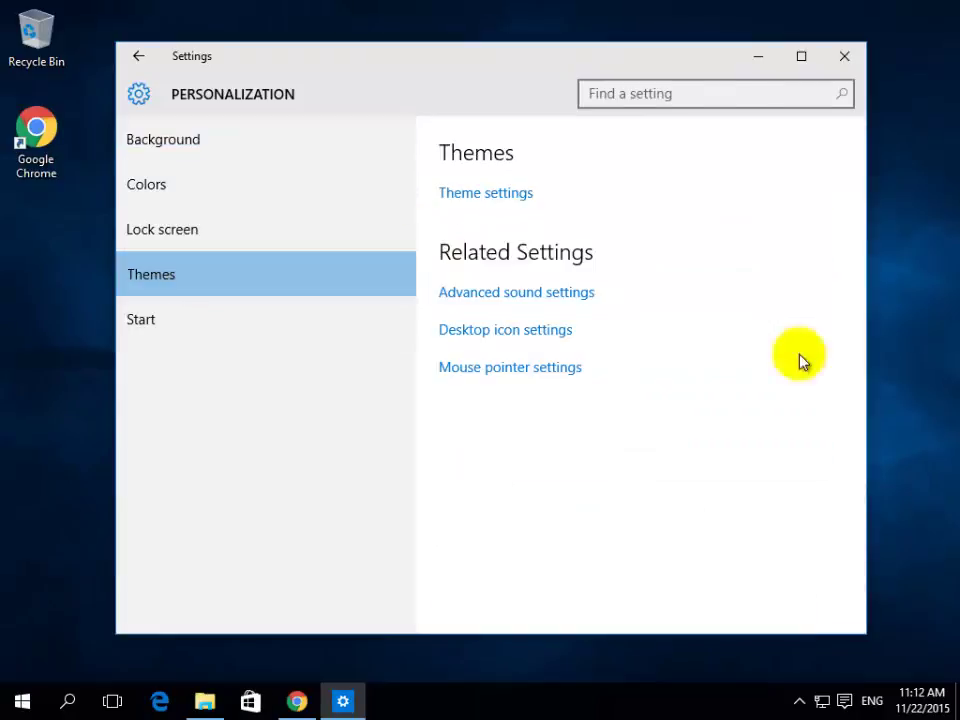
pyautogui.click(511, 341)
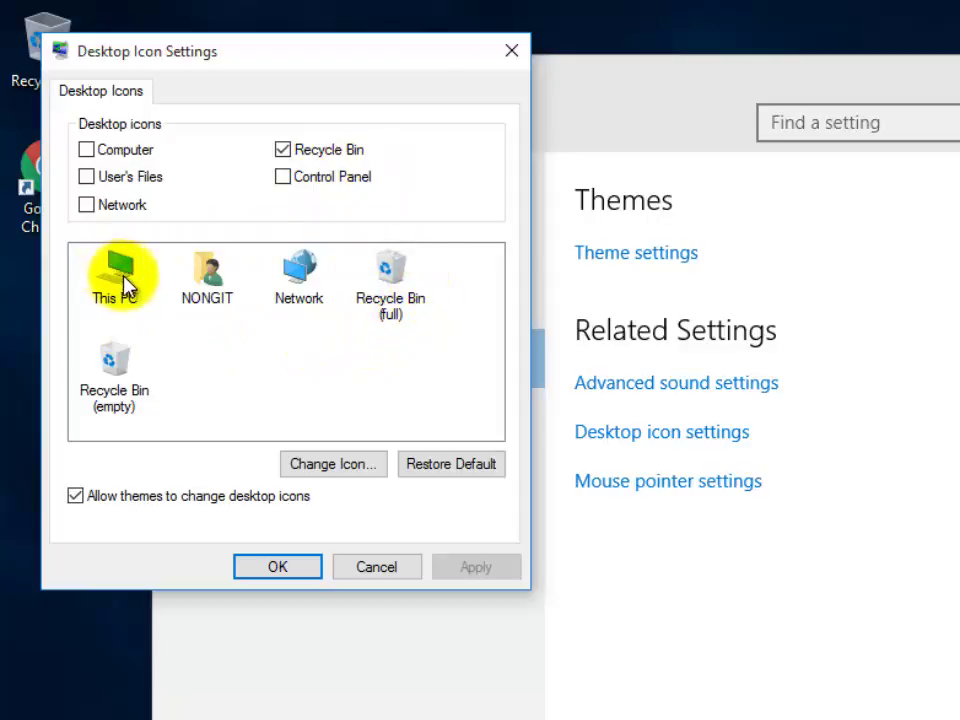
# Enable the Computer, User's Files and Network desktop icons and accept the changes
pyautogui.click(127, 158)
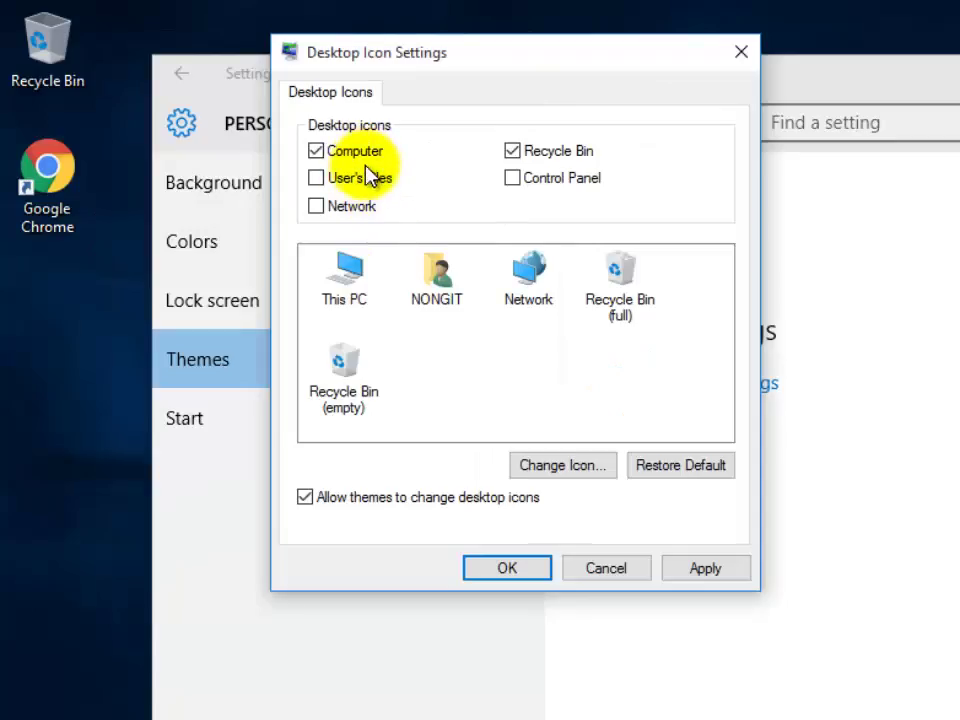
pyautogui.click(366, 190)
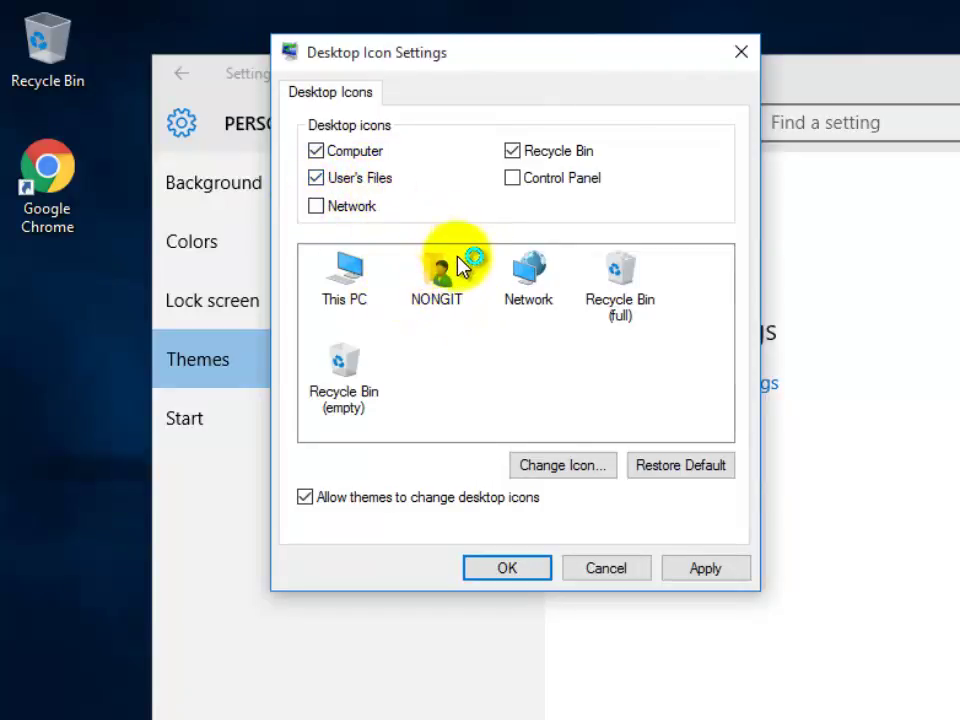
pyautogui.click(374, 209)
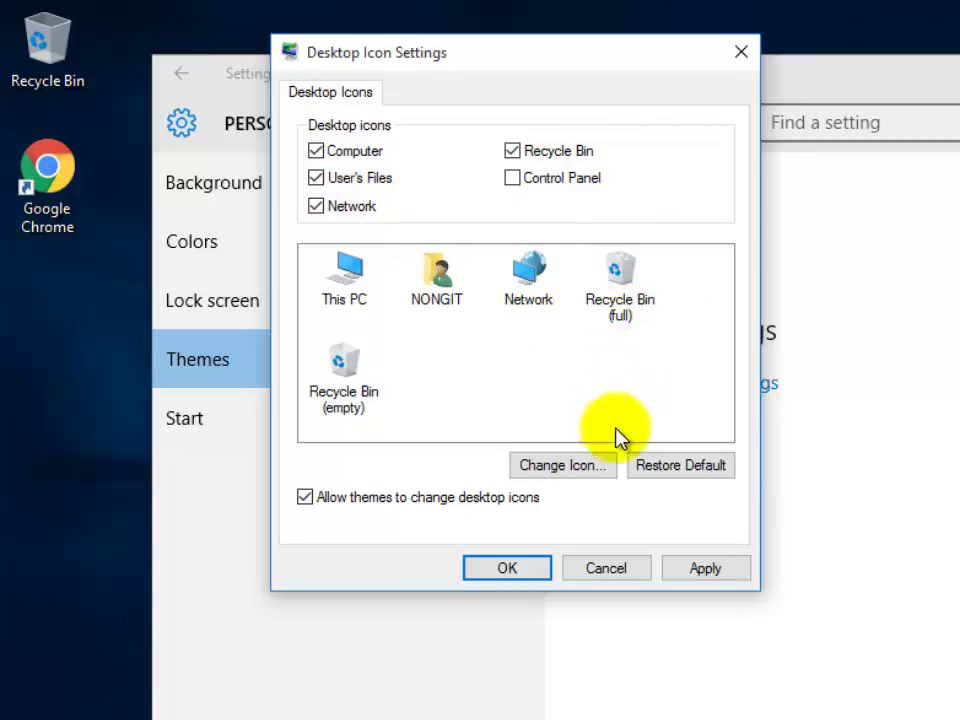
pyautogui.click(507, 568)
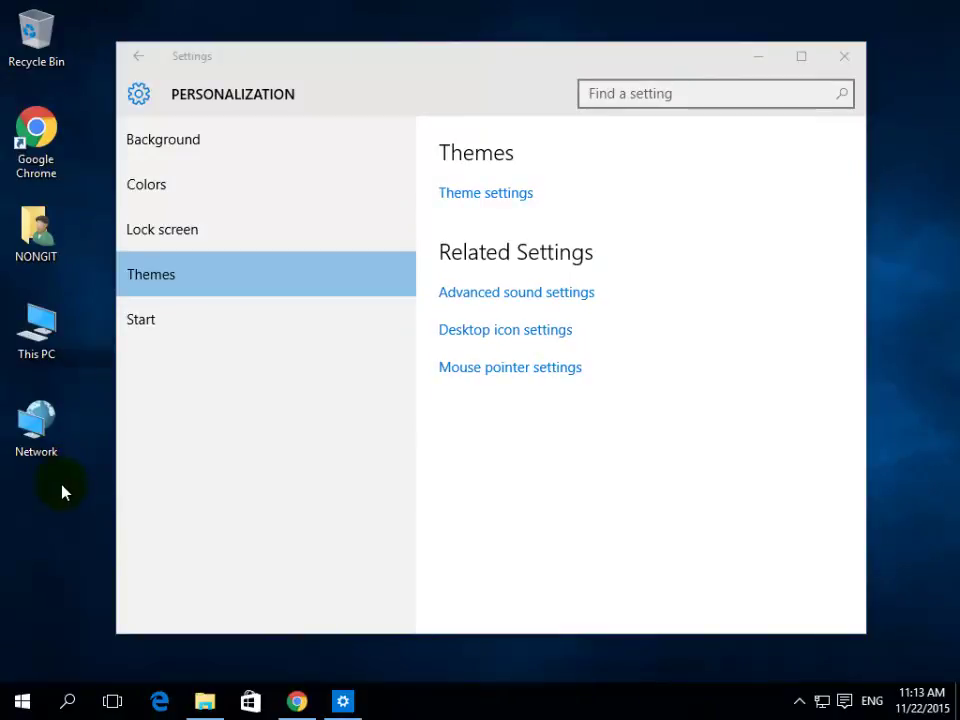
# Highlight the user folder, This PC and Network icons on the desktop, clear the selection and minimize the Settings window
pyautogui.moveTo(88, 218); pyautogui.dragTo(21, 454)
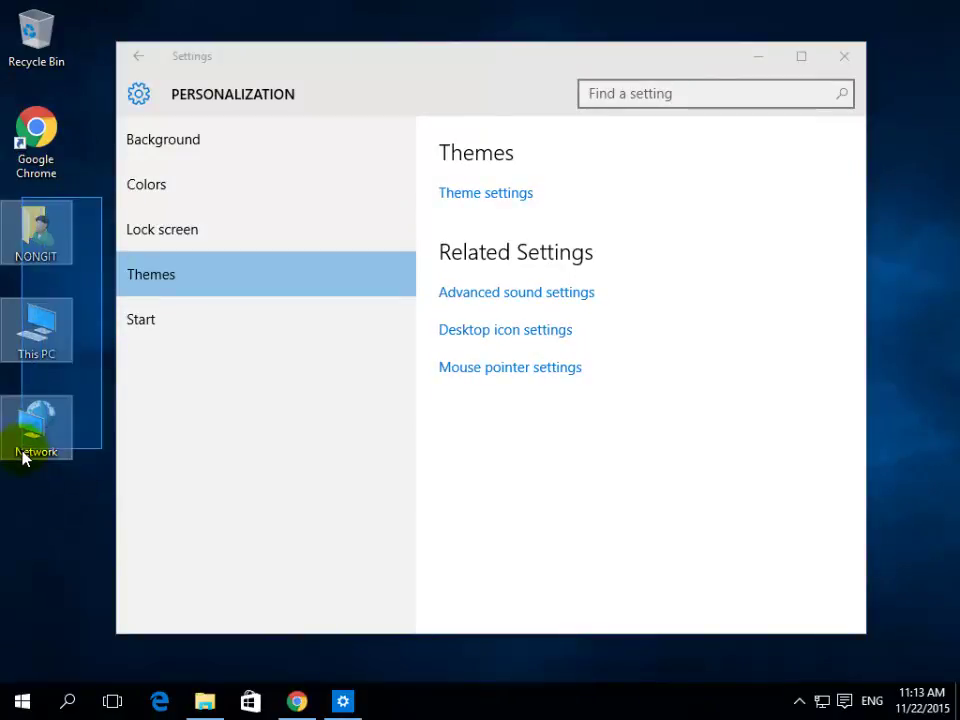
pyautogui.click(54, 514)
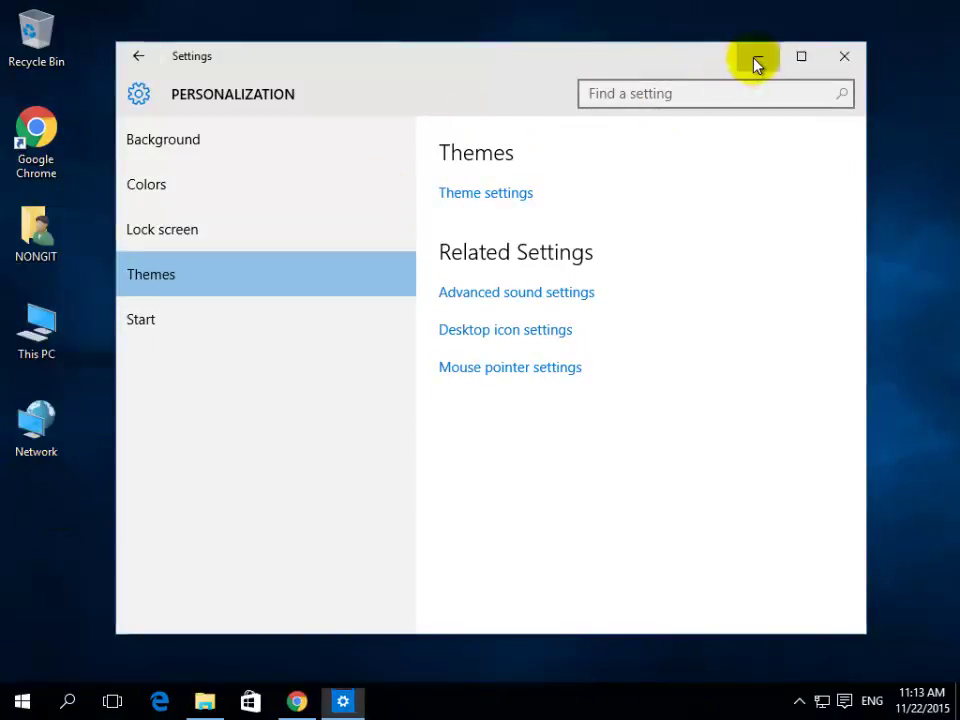
pyautogui.click(754, 60)
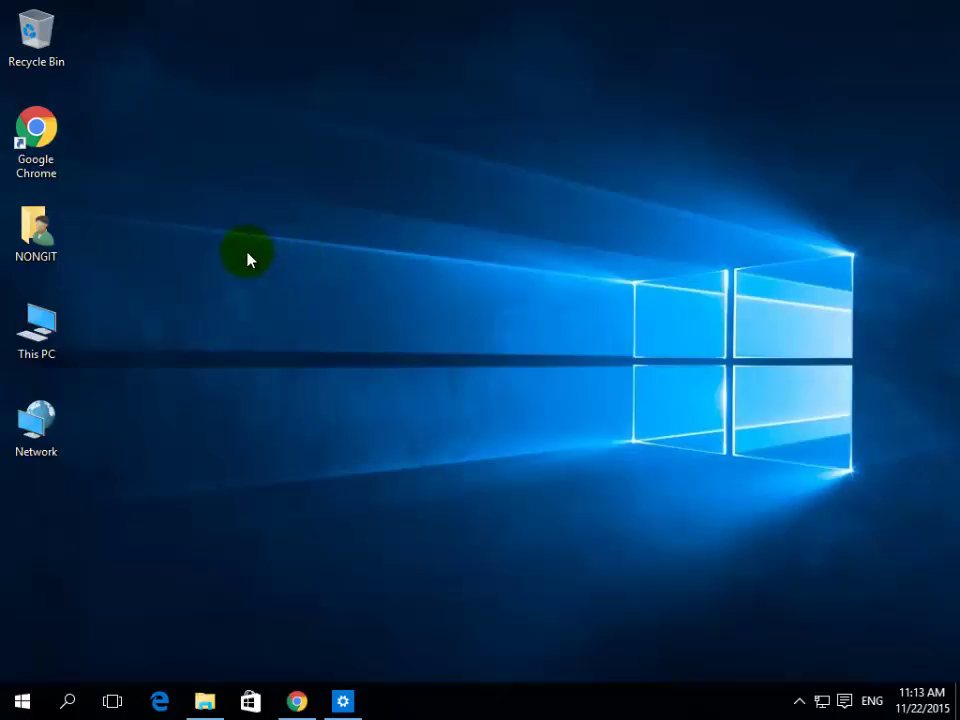
# Sort the desktop icons by name so that the user folder and This PC come first
pyautogui.rightClick(188, 279)
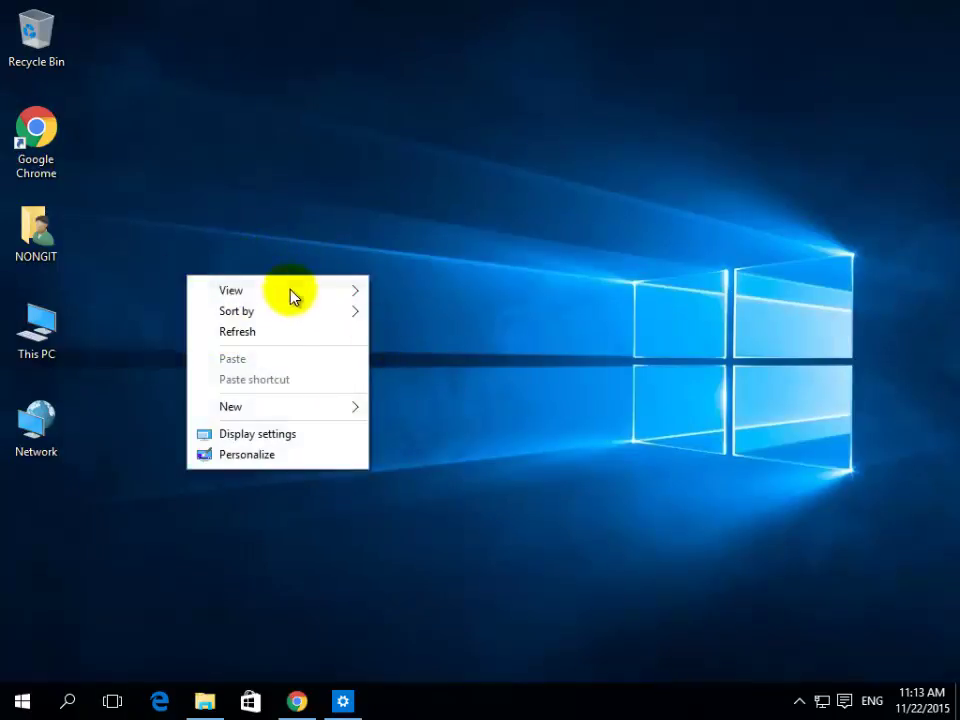
pyautogui.moveTo(300, 316)
pyautogui.click(420, 318)
pyautogui.rightClick(304, 218)
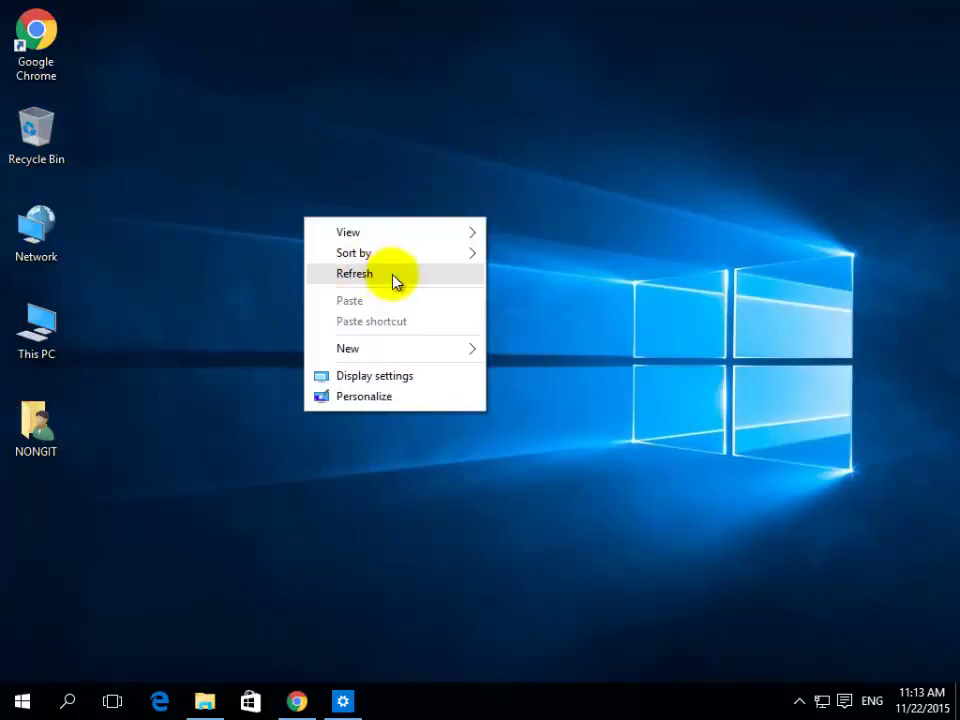
pyautogui.moveTo(414, 254)
pyautogui.click(512, 256)
pyautogui.rightClick(430, 226)
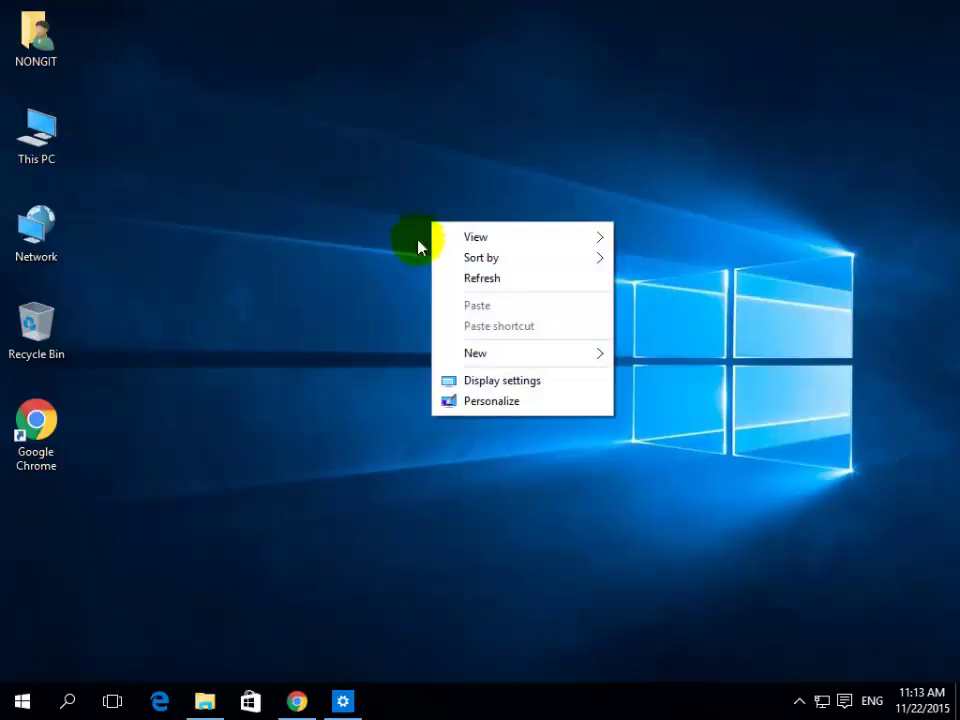
pyautogui.click(360, 245)
# Review the commands available for the This PC desktop icon, without running any, and clear the selection
pyautogui.click(72, 168)
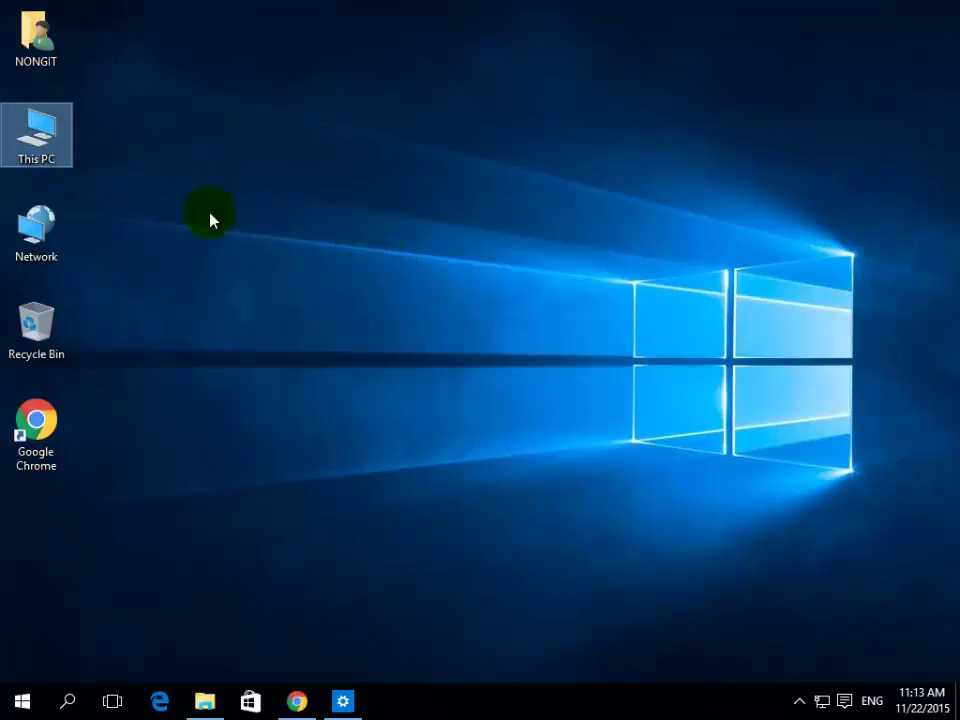
pyautogui.click(36, 150)
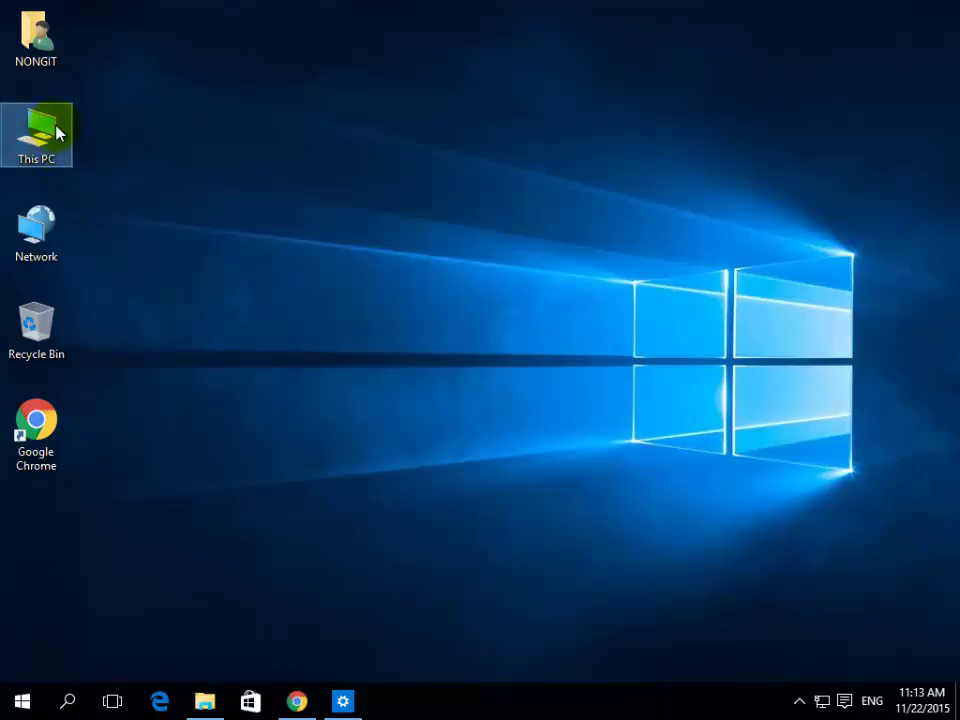
pyautogui.rightClick(64, 148)
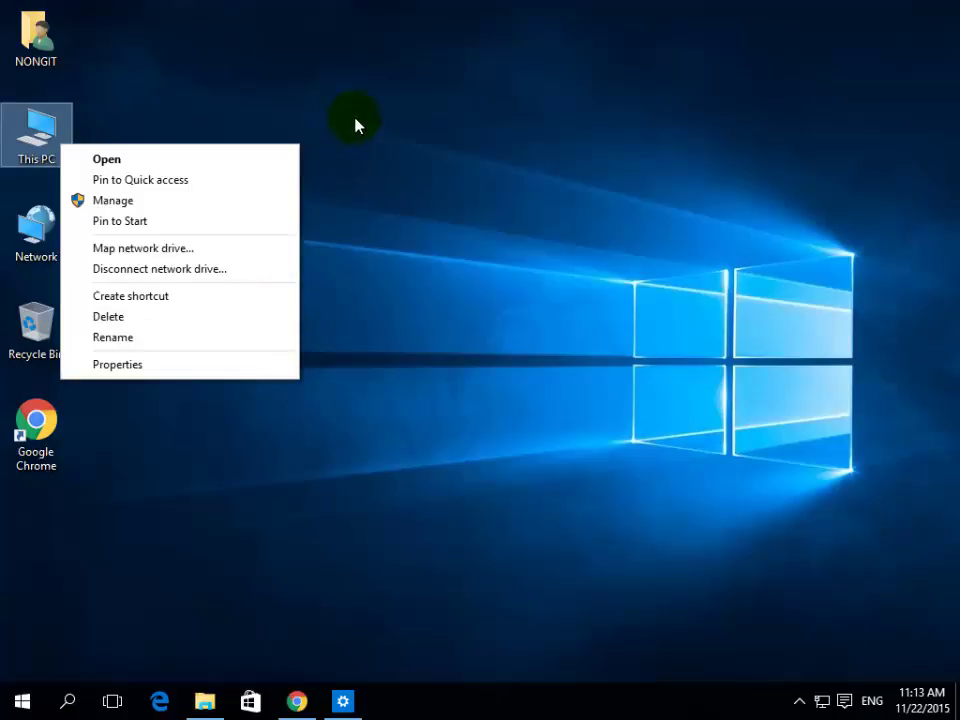
pyautogui.click(373, 238)
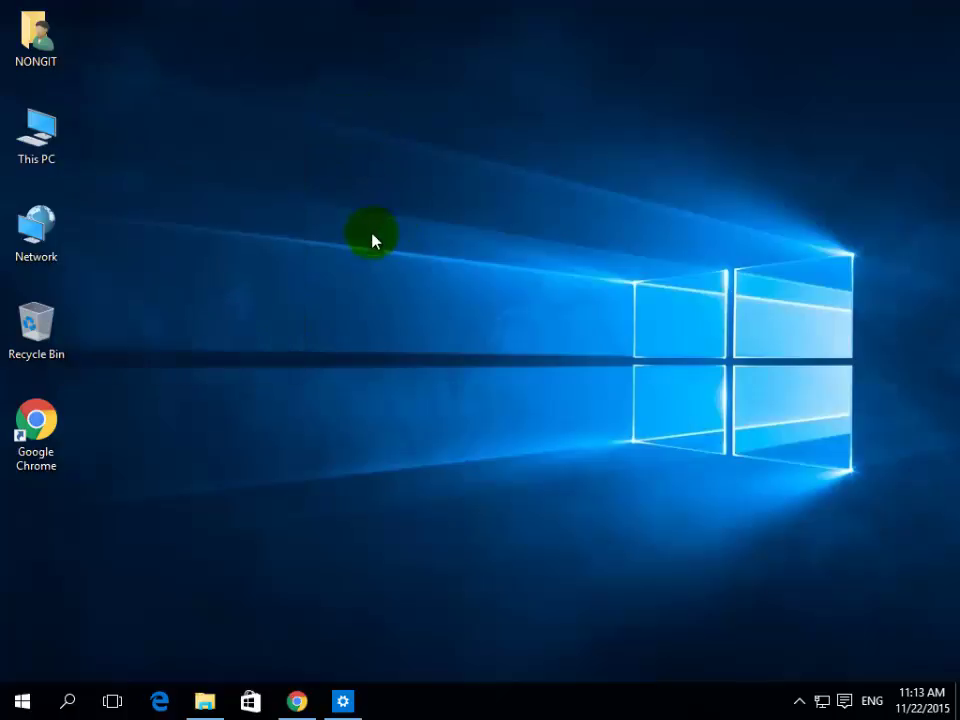
pyautogui.click(52, 147)
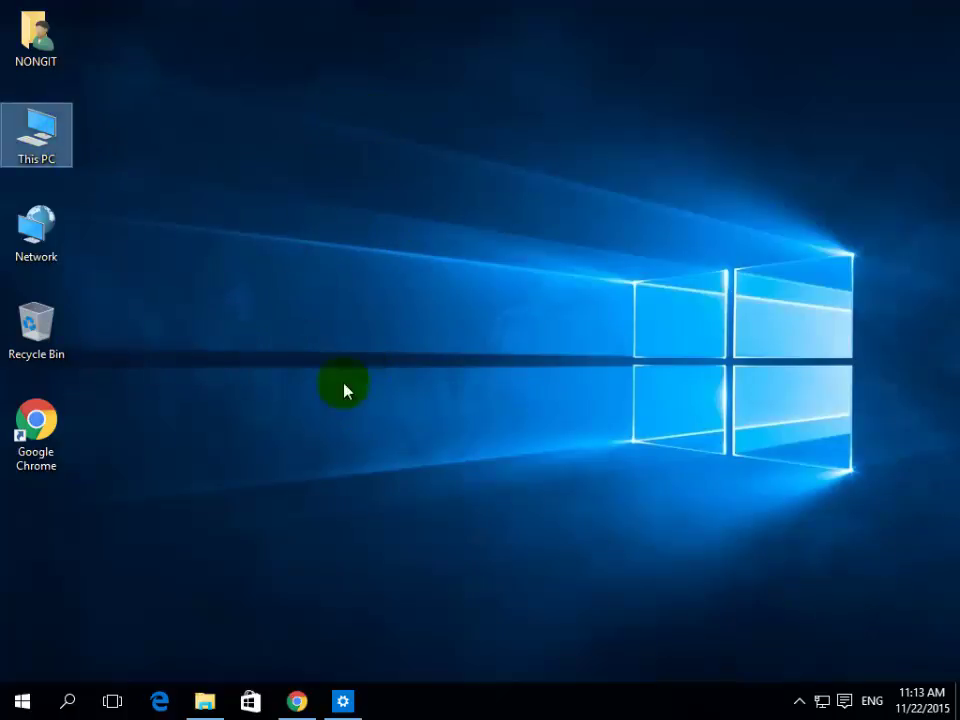
pyautogui.click(381, 346)
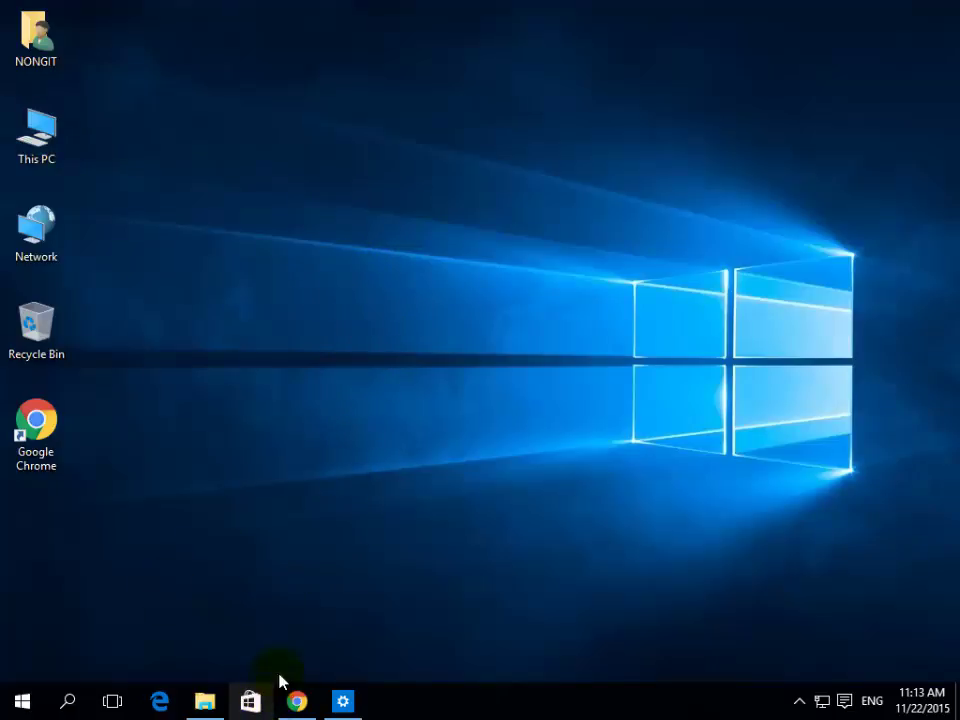
# Switch to Chrome to show the nongit.com article and return to the desktop
pyautogui.click(297, 701)
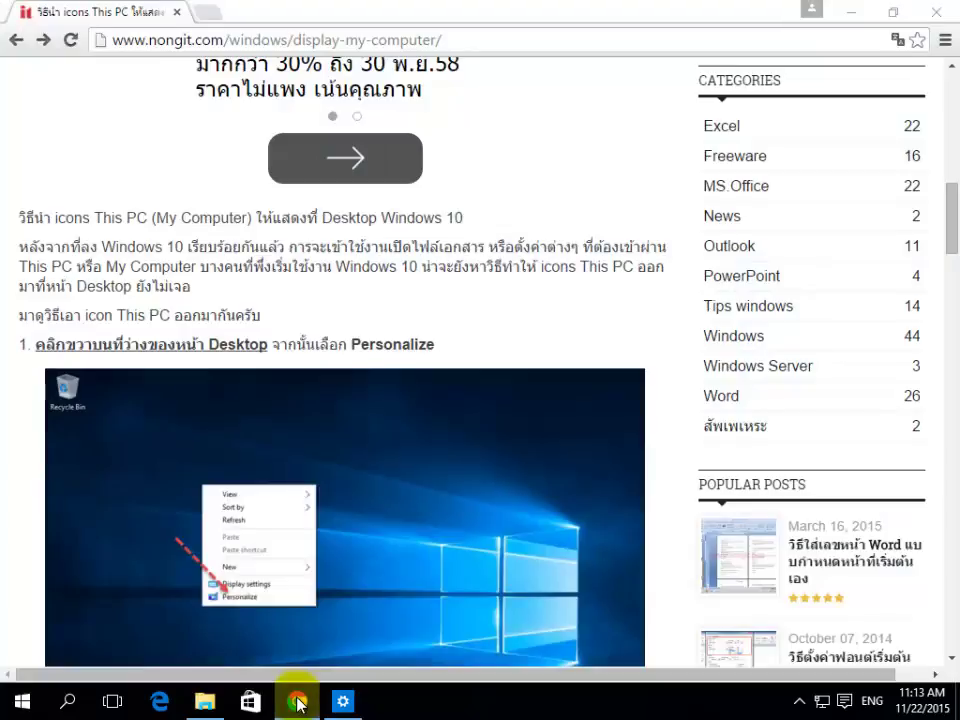
pyautogui.click(297, 701)
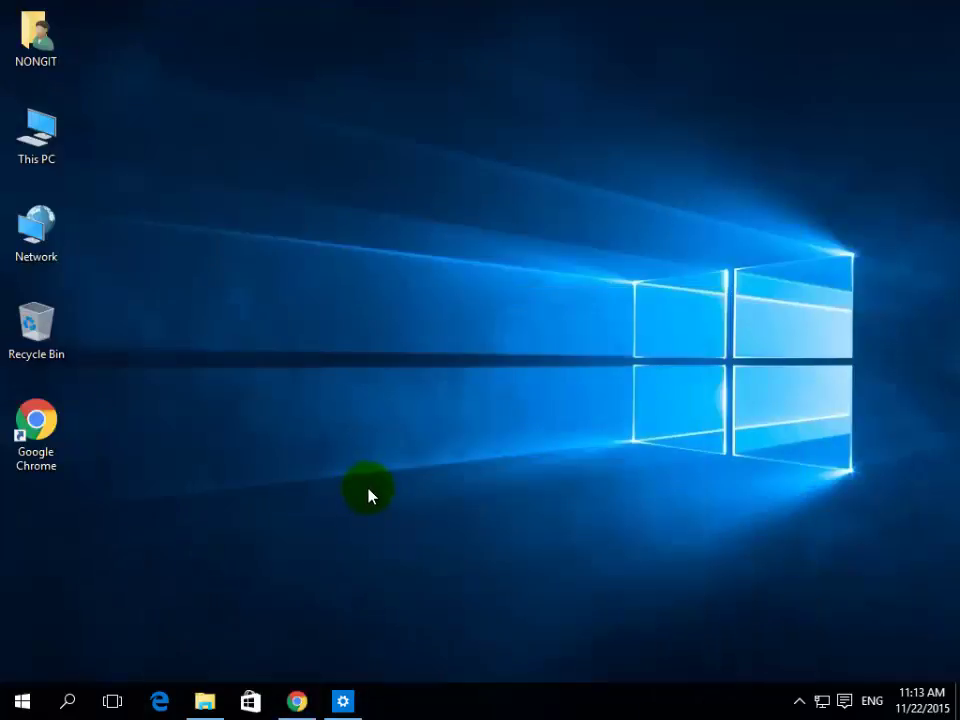